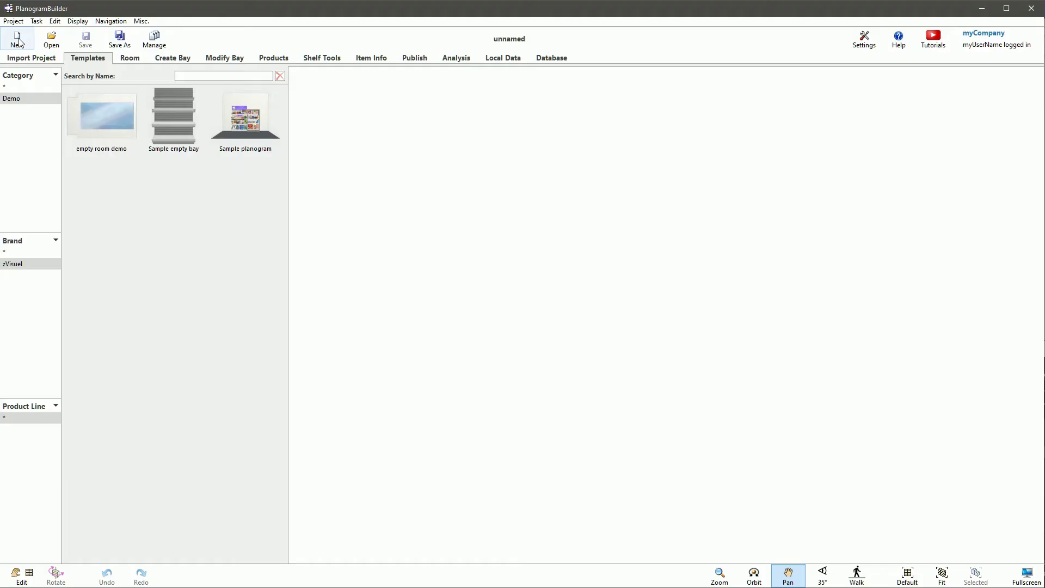
Set the new bay's overall width to 100 cm and height to 200 cm
left_click(20, 42)
left_click(165, 61)
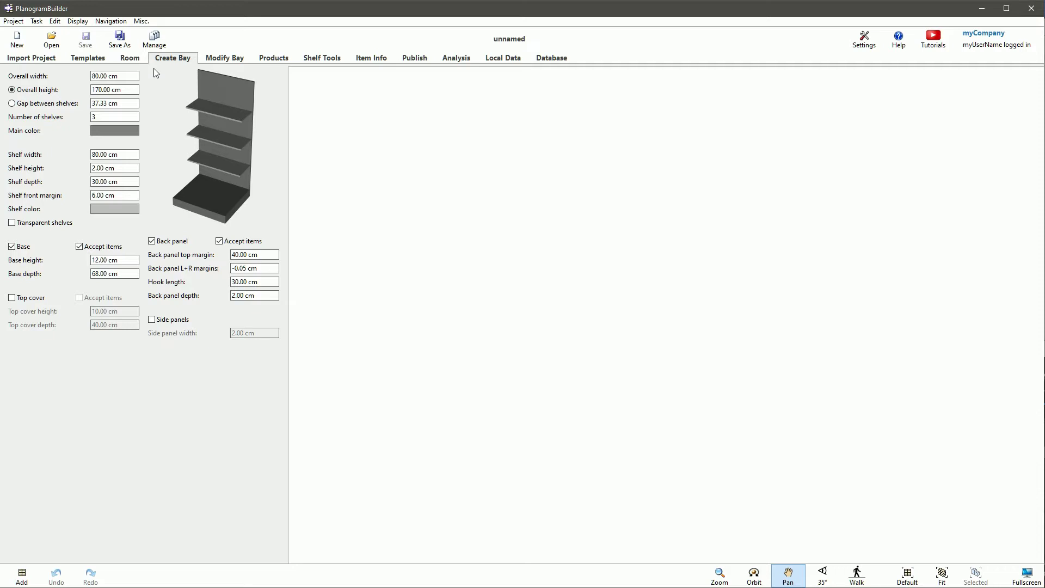
left_click_drag(121, 77, 82, 83)
type("100")
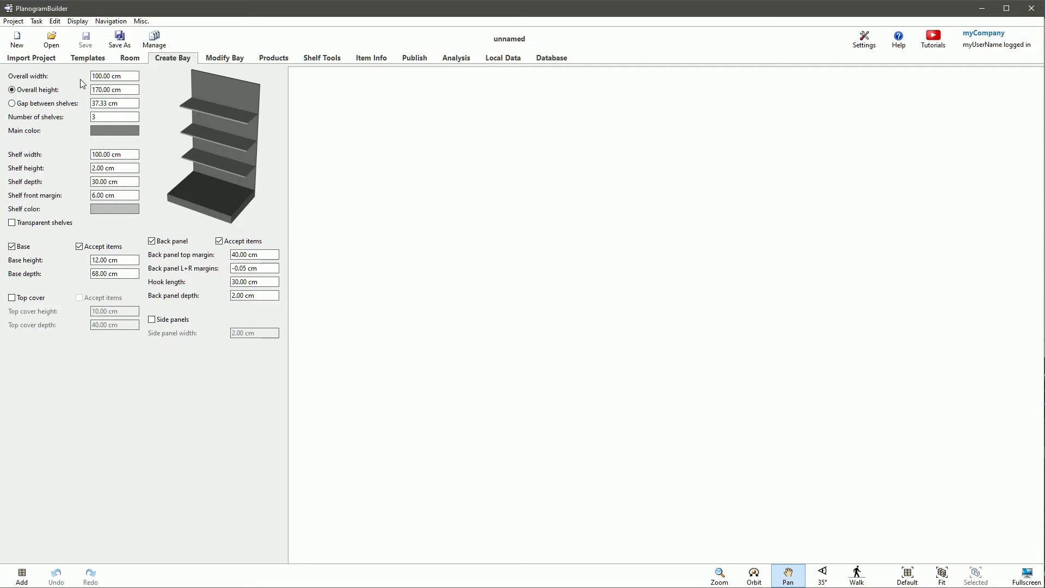
left_click_drag(120, 90, 81, 90)
type("200")
key("Return")
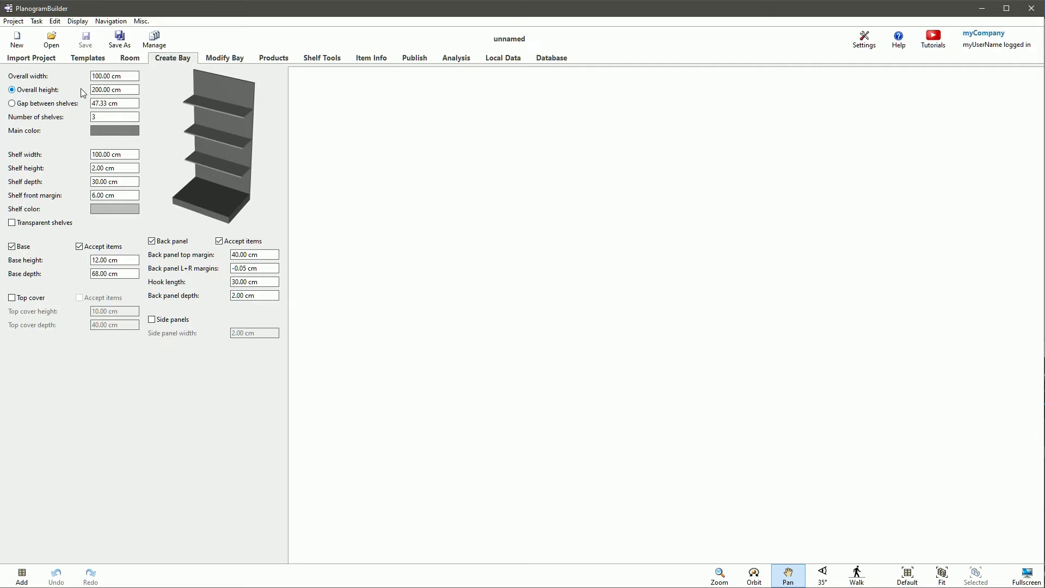
Give the bay five shelves and a dark grey main colour
left_click_drag(92, 116, 90, 120)
type("5")
key("Return")
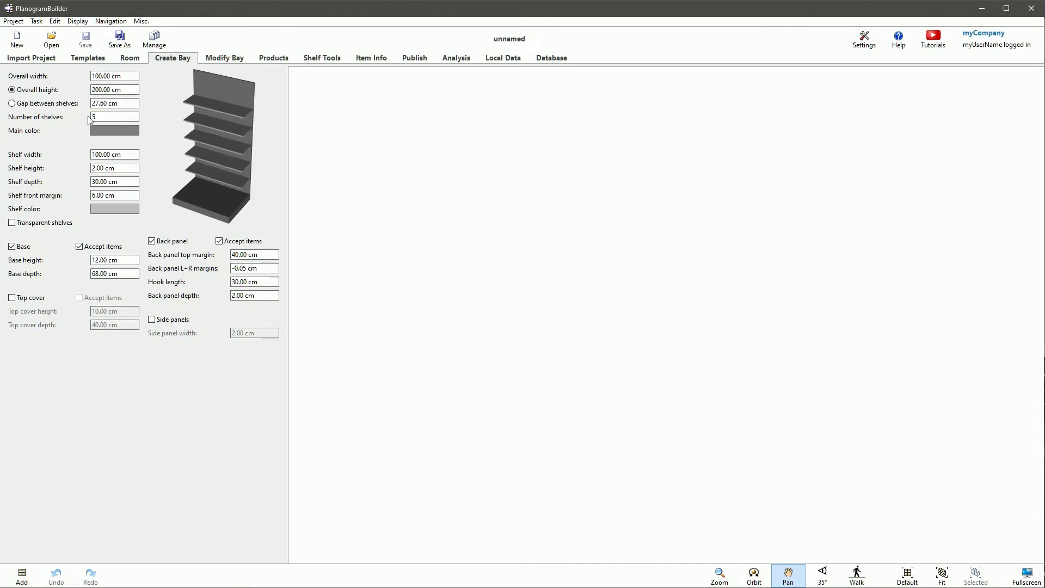
left_click(107, 136)
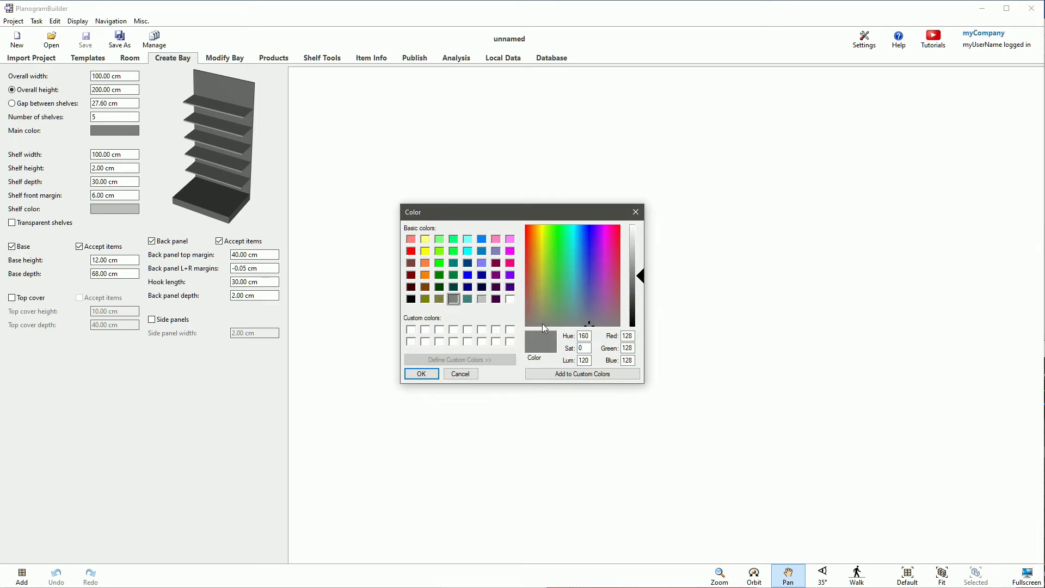
left_click_drag(640, 276, 640, 301)
left_click(417, 375)
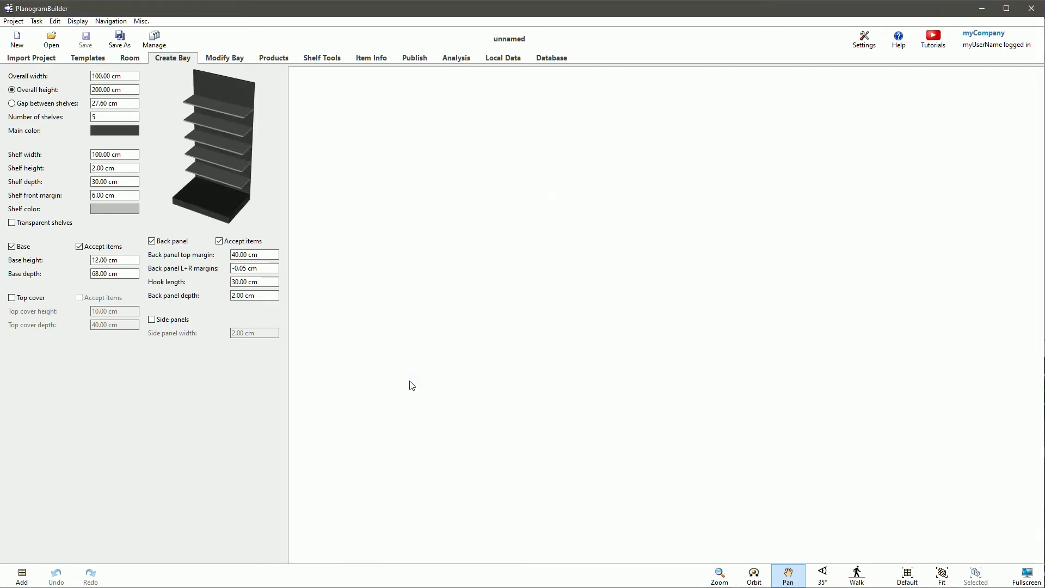
Set the shelf depth to 40 cm and shelf height to 2.50 cm
left_click_drag(136, 180, 81, 184)
type("40")
key("Return")
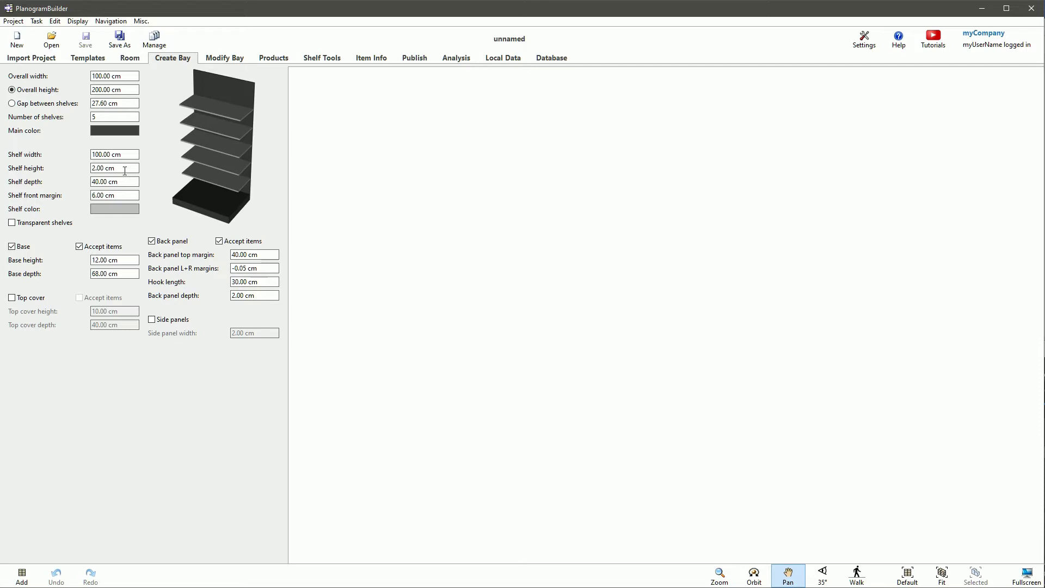
left_click_drag(115, 168, 90, 170)
type("2.5")
key("Return")
Make the shelf colour a lighter grey and set the shelf front margin to 0
left_click(107, 209)
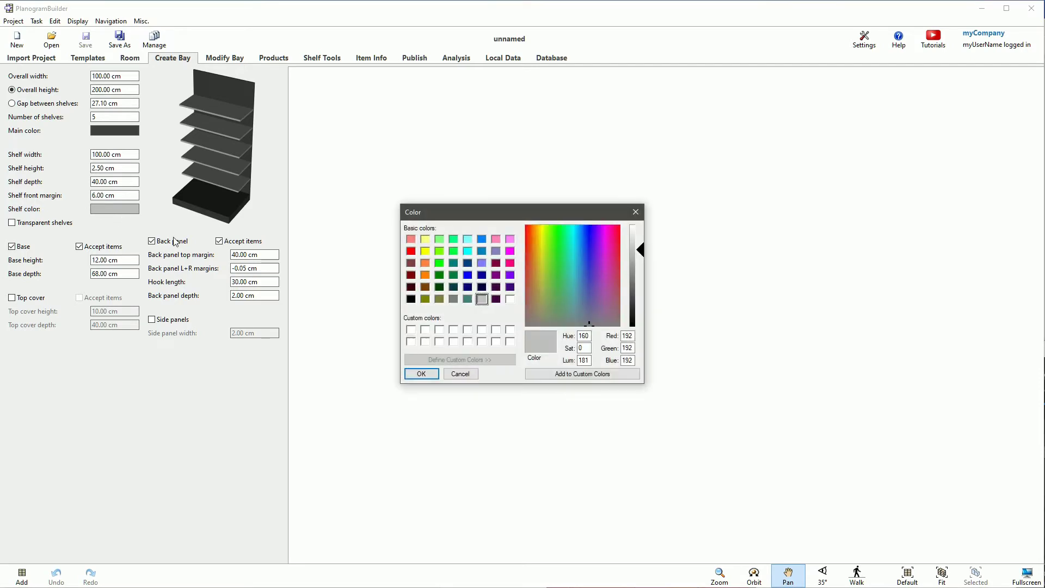
left_click_drag(643, 254, 642, 244)
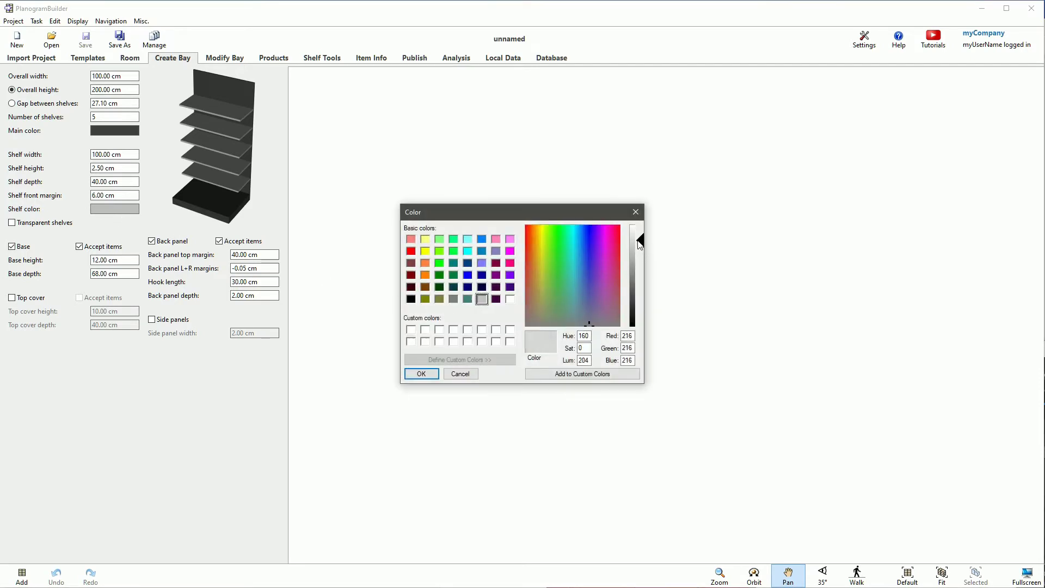
left_click(430, 375)
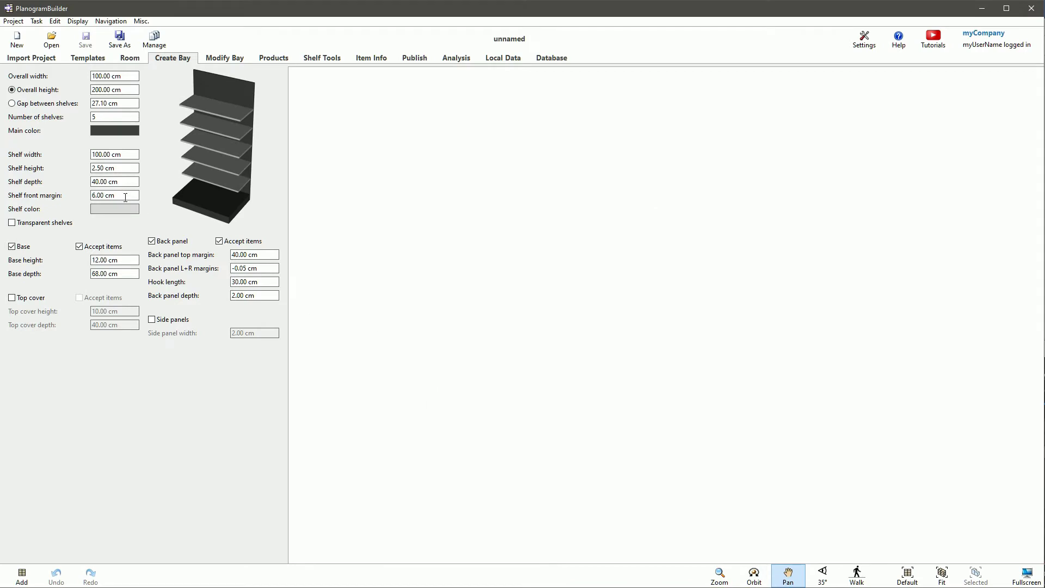
left_click_drag(126, 195, 81, 203)
type("0")
key("Return")
Set the bay base height to 15 cm and base depth to 50 cm
left_click(12, 247)
left_click_drag(125, 260, 67, 267)
type("15")
key("Return")
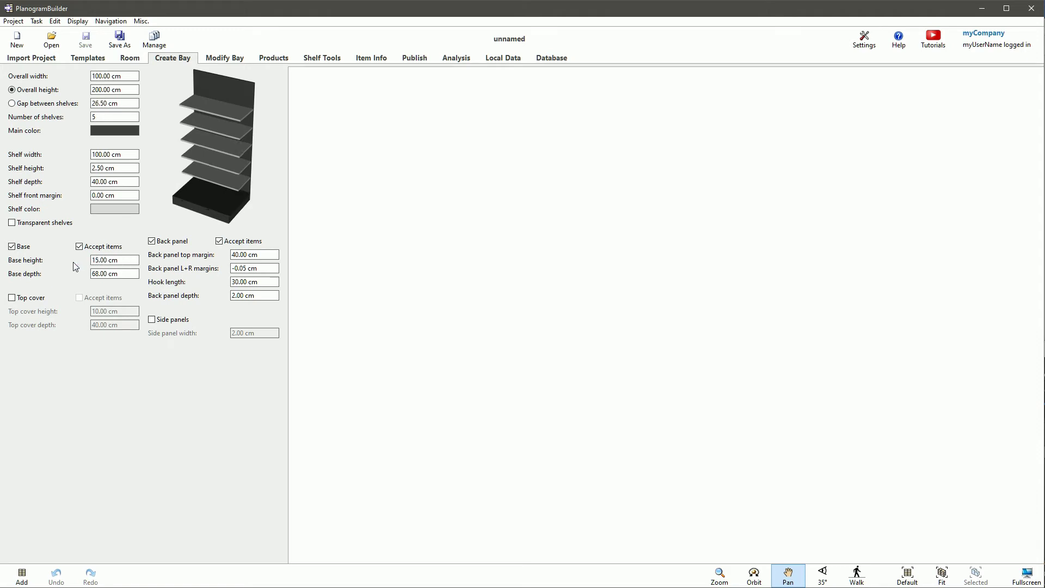
left_click_drag(123, 273, 74, 274)
type("50")
key("Return")
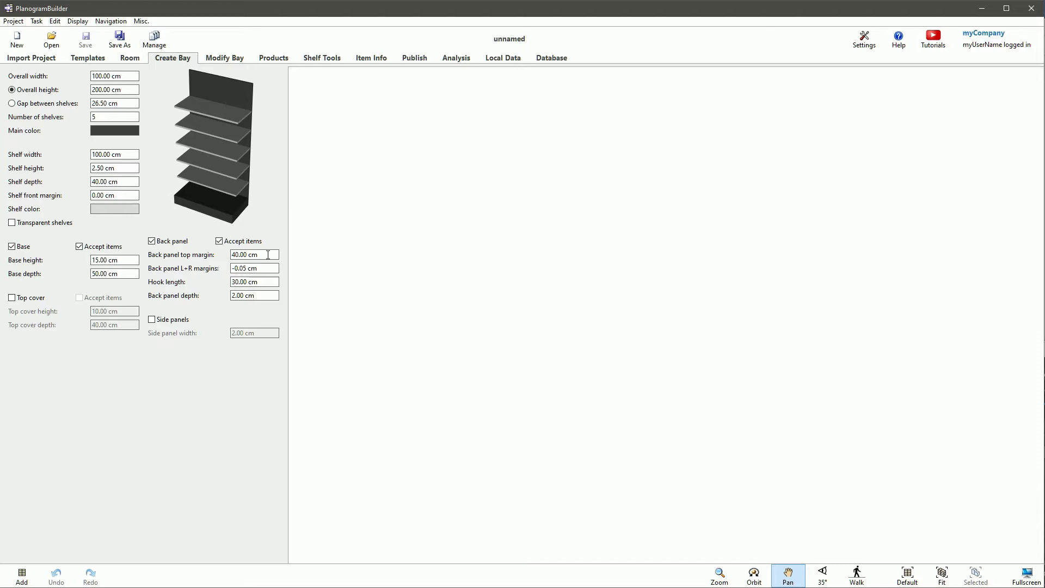
Set back panel top margin 30 cm, hook length 25 cm and back panel depth 3 cm
left_click_drag(262, 254, 226, 256)
type("3")
type("0")
key("Return")
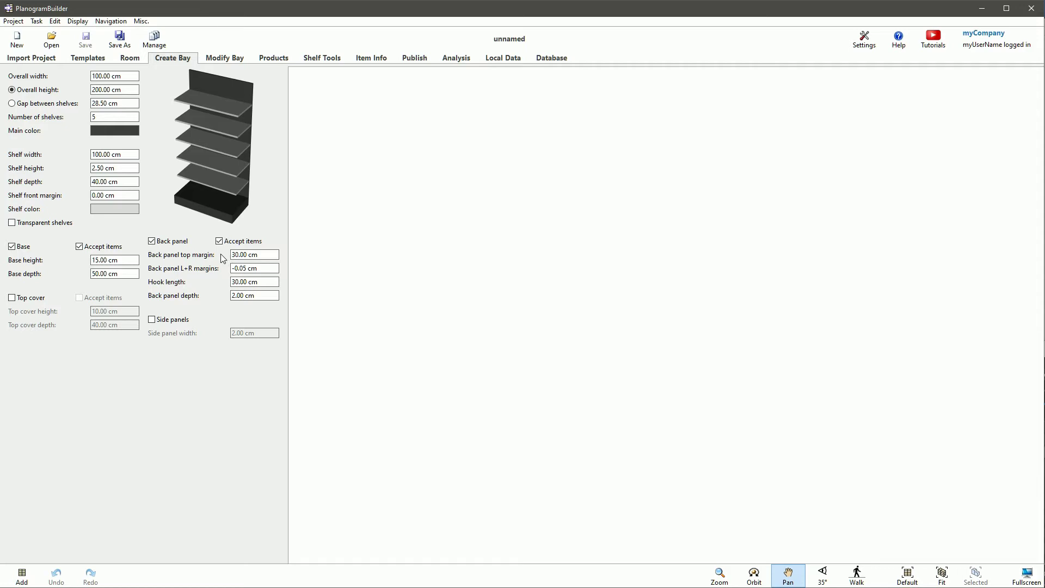
left_click_drag(276, 282, 219, 282)
type("2")
type("5")
key("Return")
key("Tab")
type("3")
key("Return")
Place the configured bay in the 3D scene and orbit to an angled view
left_click(22, 577)
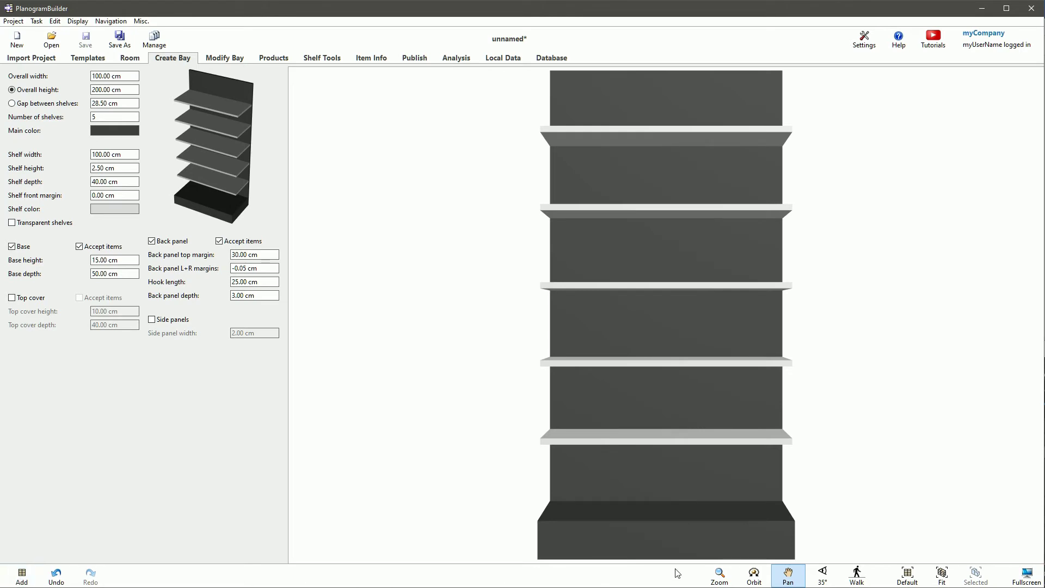
left_click(754, 575)
left_click_drag(660, 311, 661, 312)
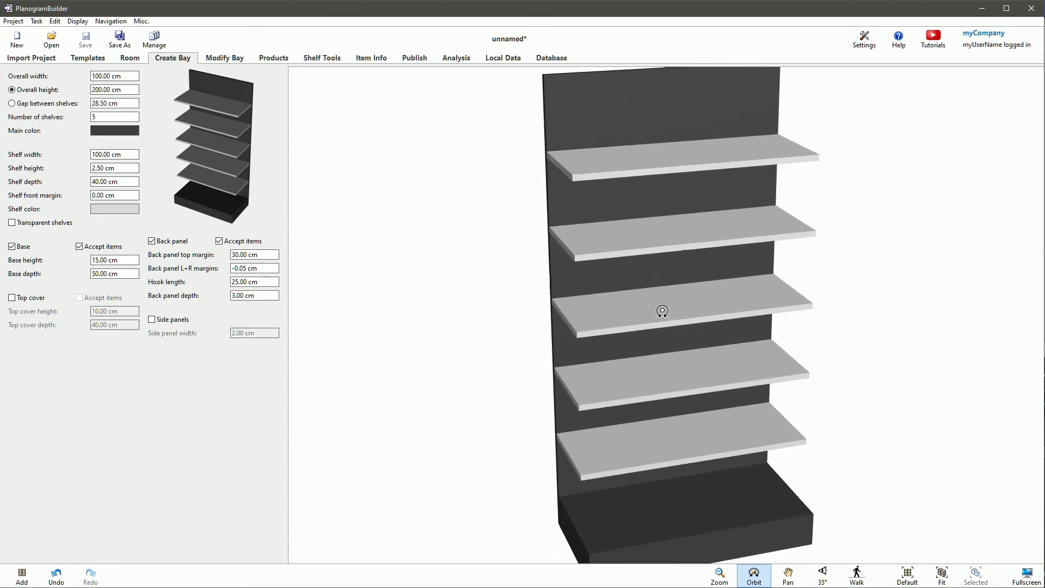
Save the project as 'empty bay 100x200x5' with the comment 'store A'
left_click(121, 43)
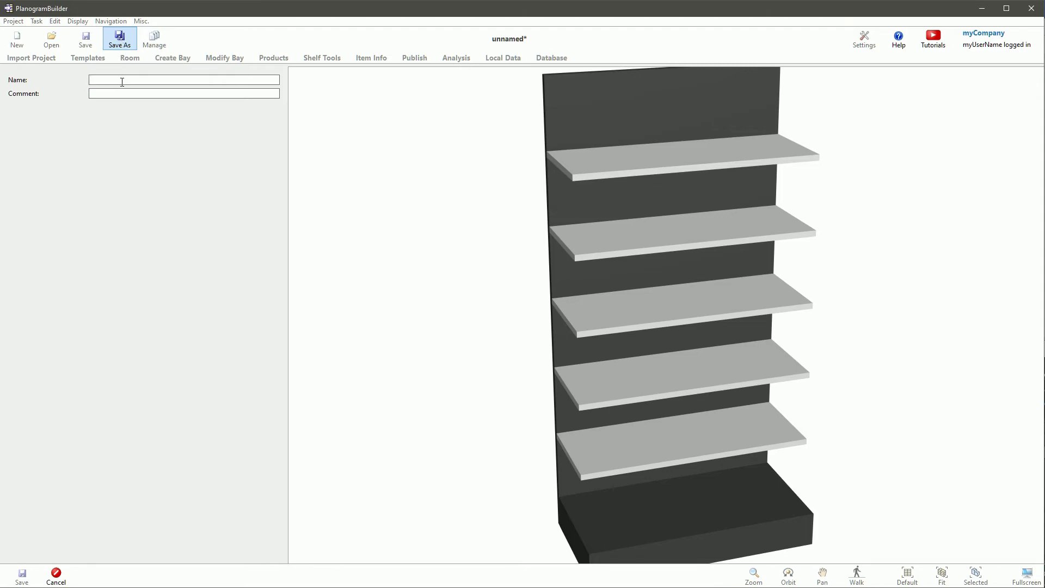
type("empty bay")
type(" 100x")
type("200x")
type("5")
type("store")
type(" A")
left_click(29, 582)
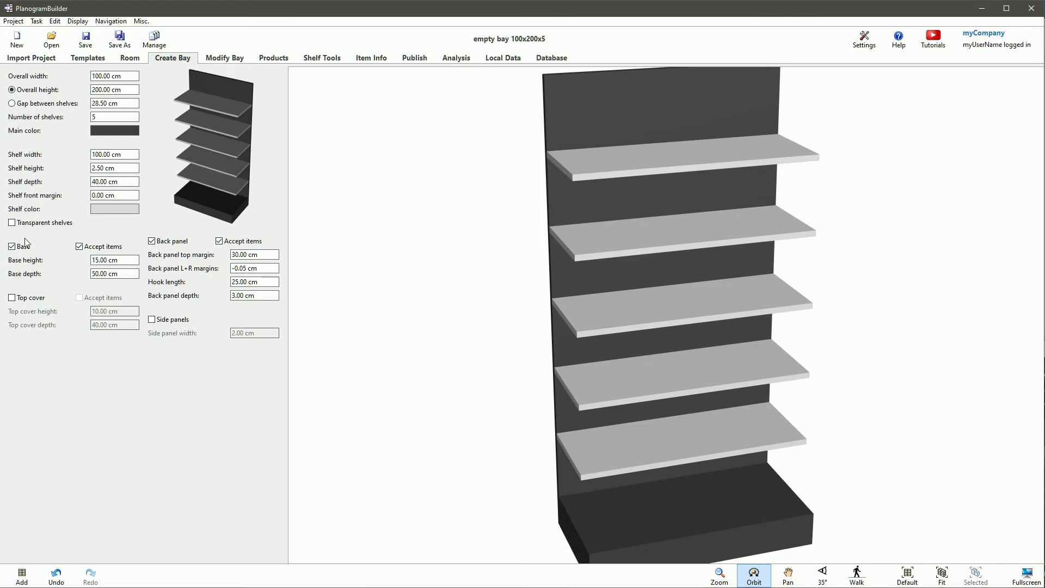
Open the Sample planogram project
left_click(52, 39)
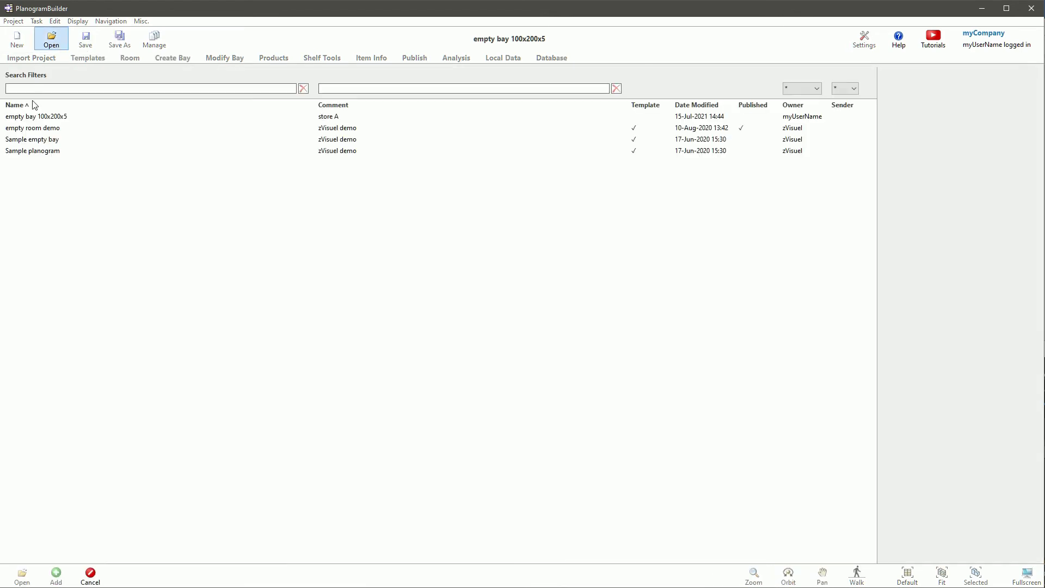
left_click(37, 156)
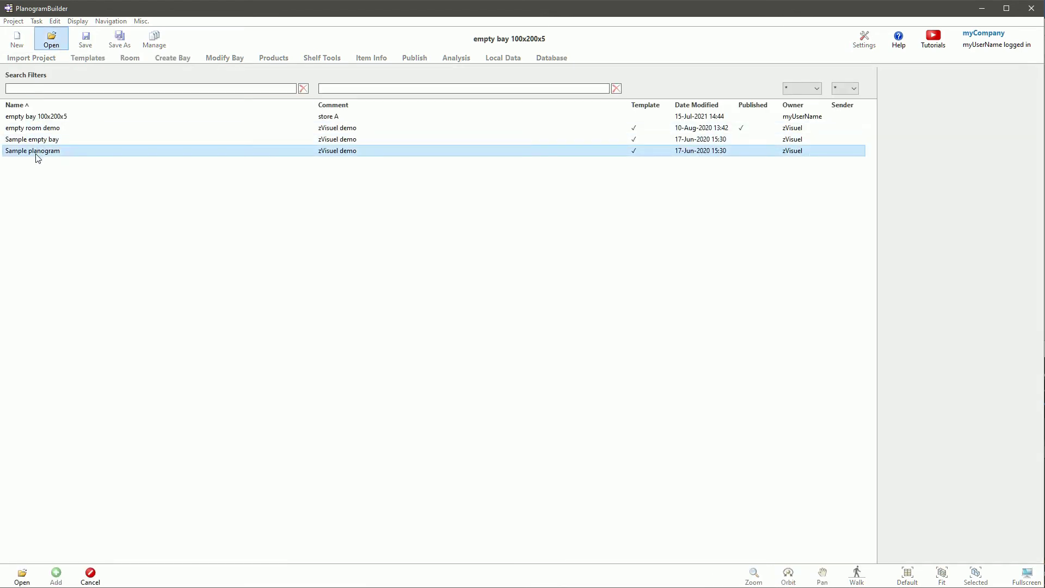
left_click(24, 574)
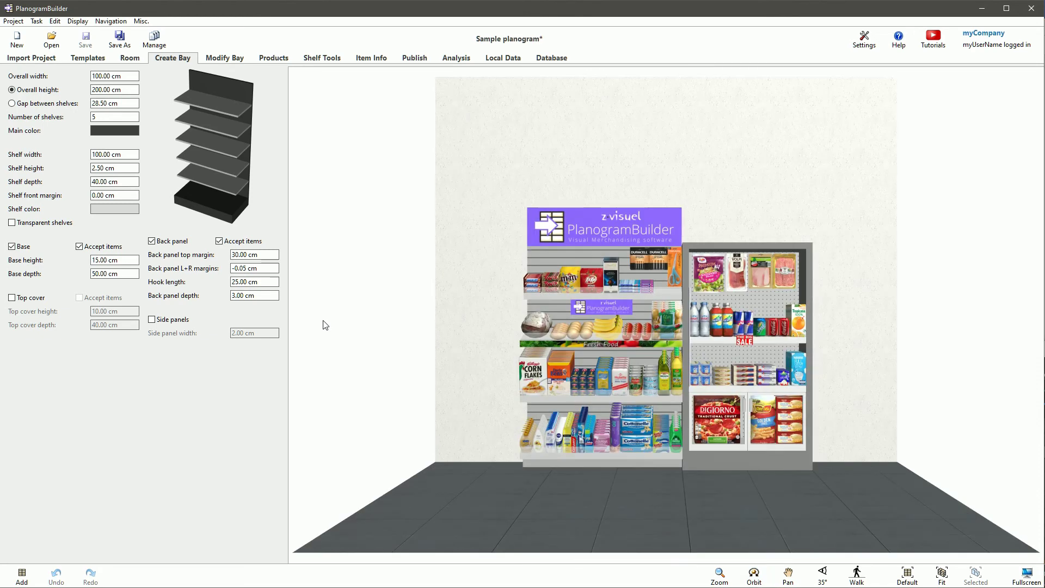
Add the empty bay 100x200x5 project into the planogram, then undo the addition
left_click(51, 37)
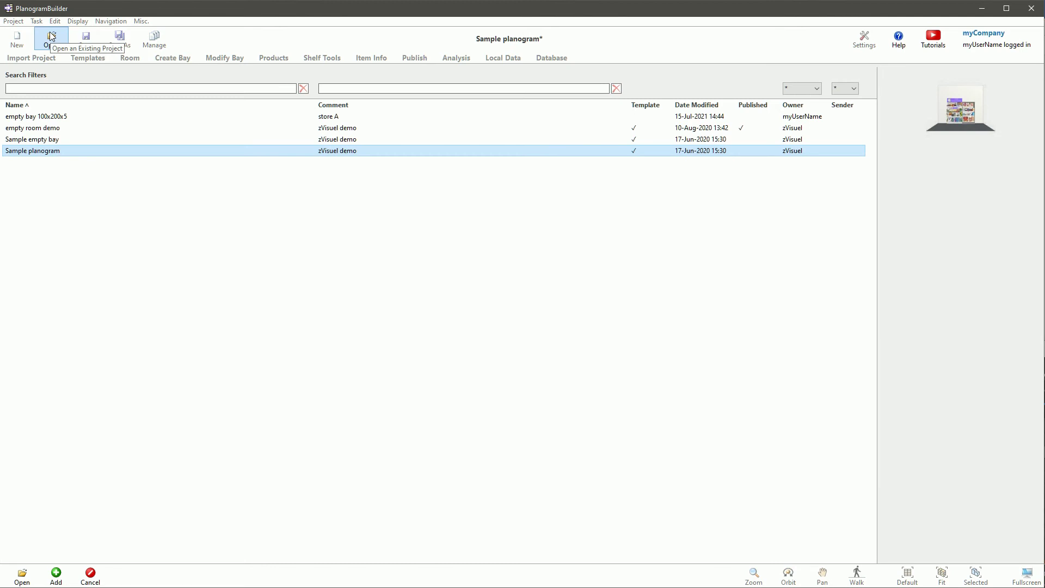
left_click(49, 117)
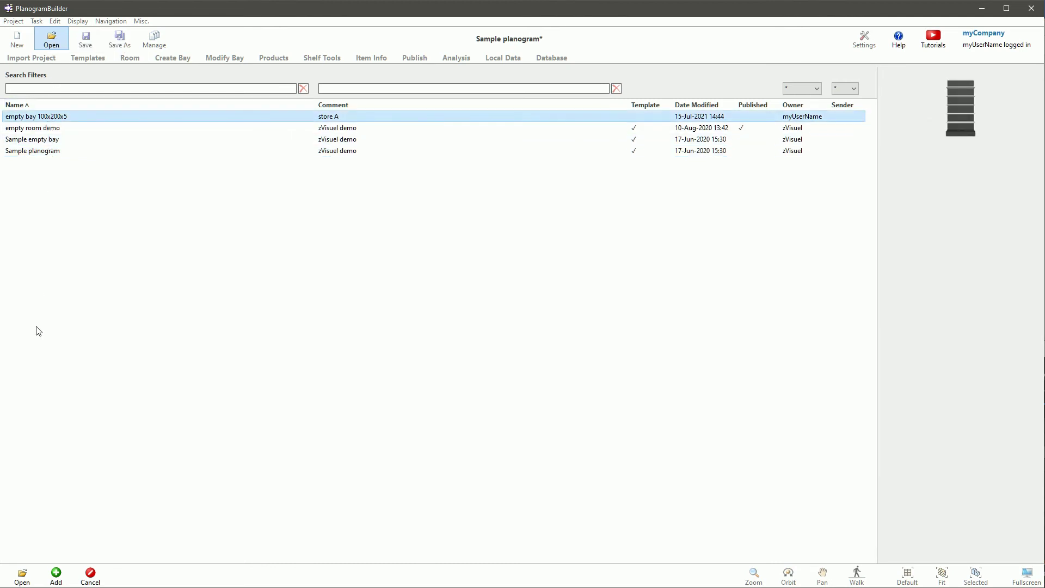
left_click(56, 577)
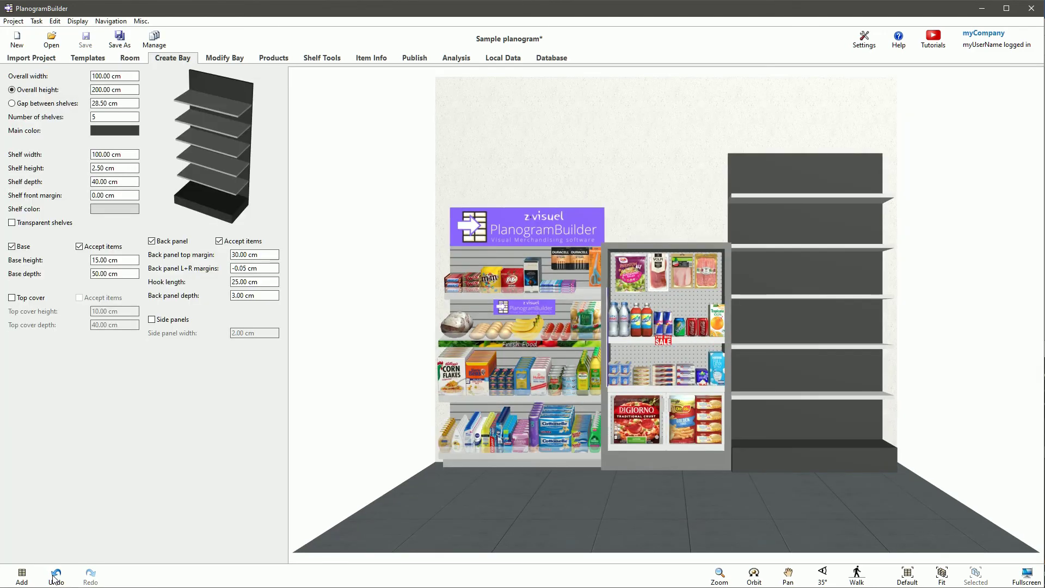
left_click(51, 38)
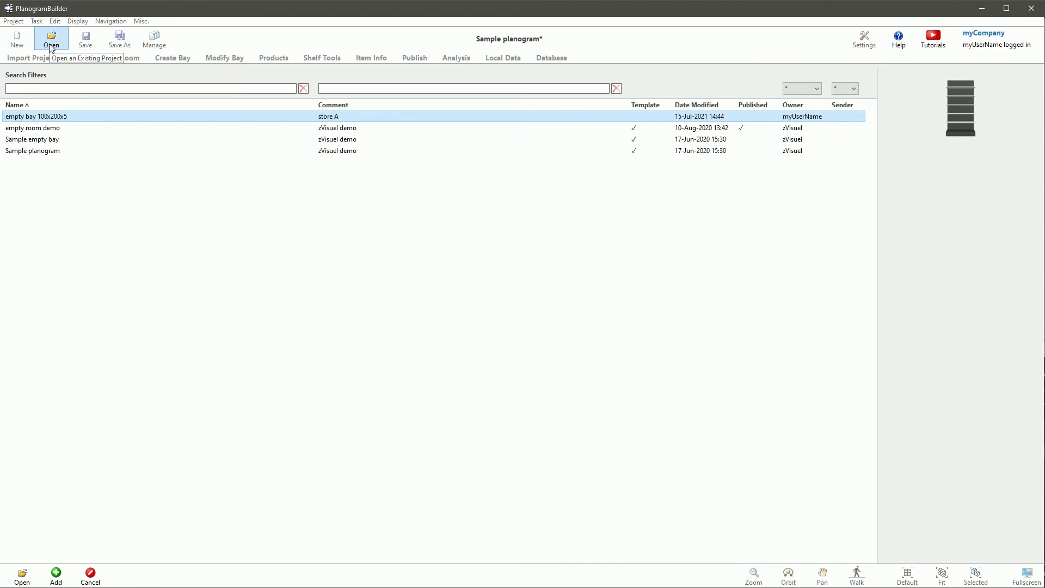
left_click(61, 570)
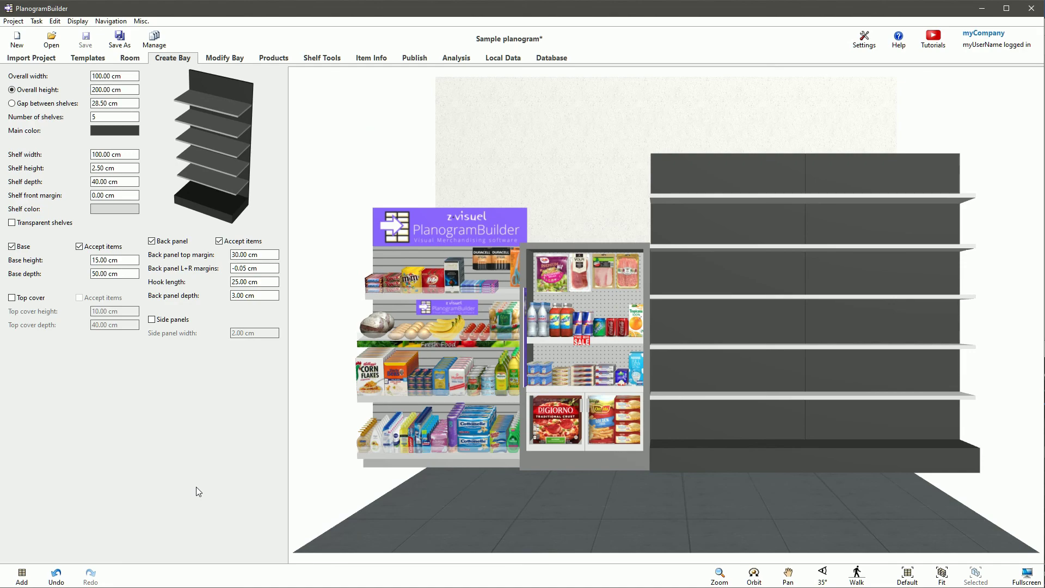
left_click(56, 576)
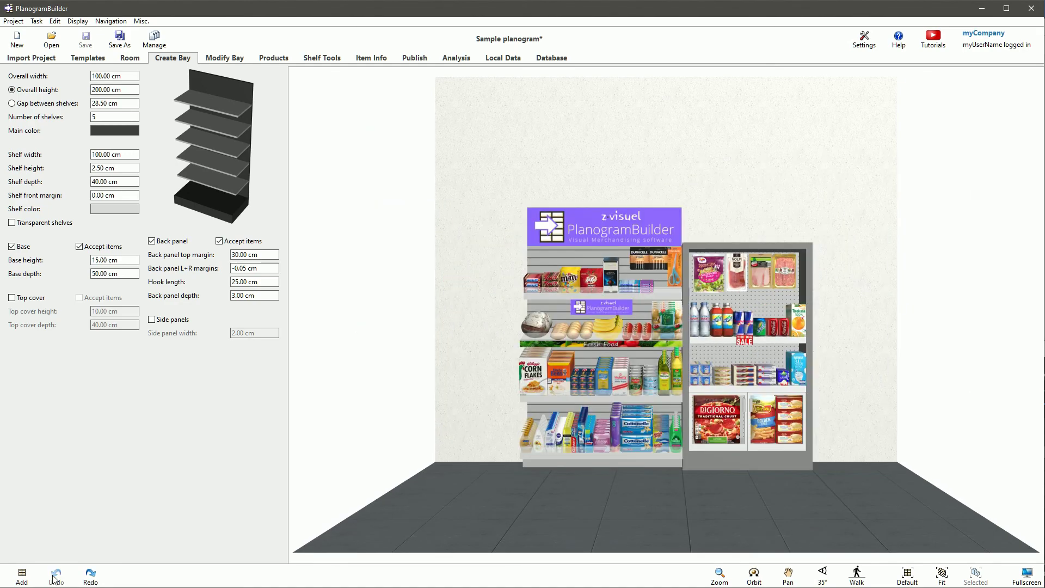
Mark the empty bay 100x200x5 project as a template and close project management
left_click(155, 38)
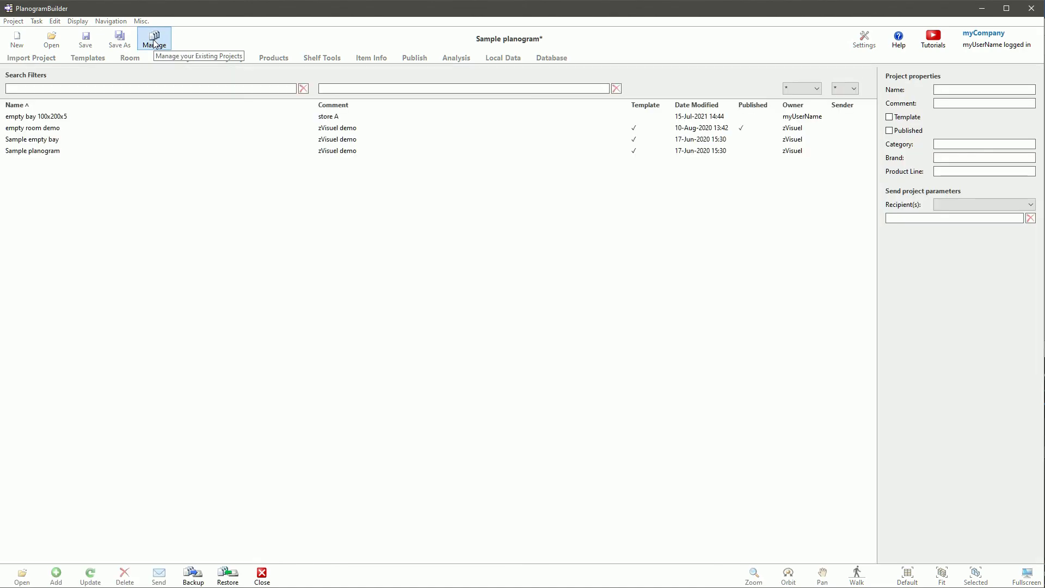
left_click(74, 119)
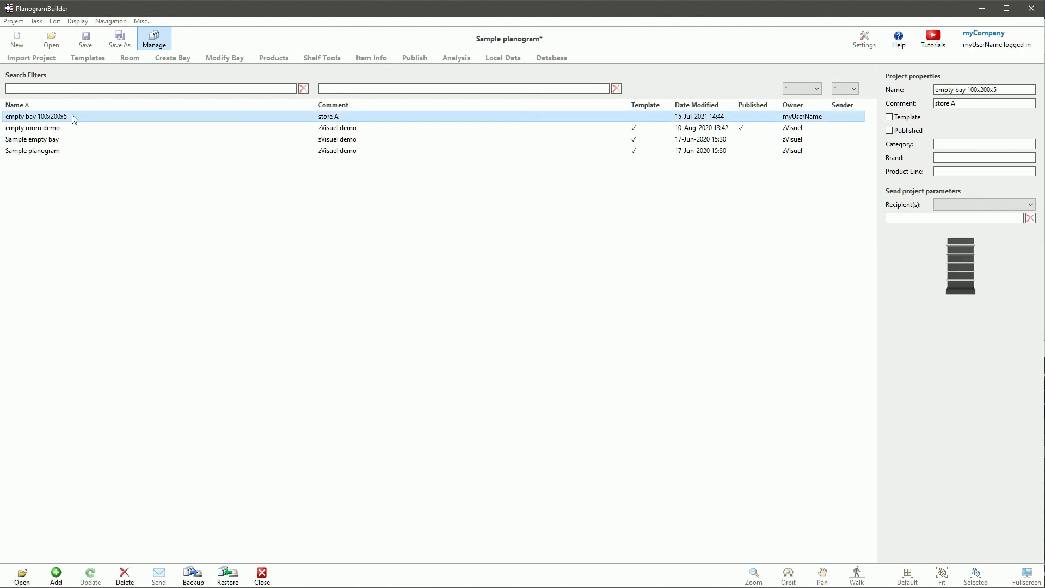
left_click(890, 117)
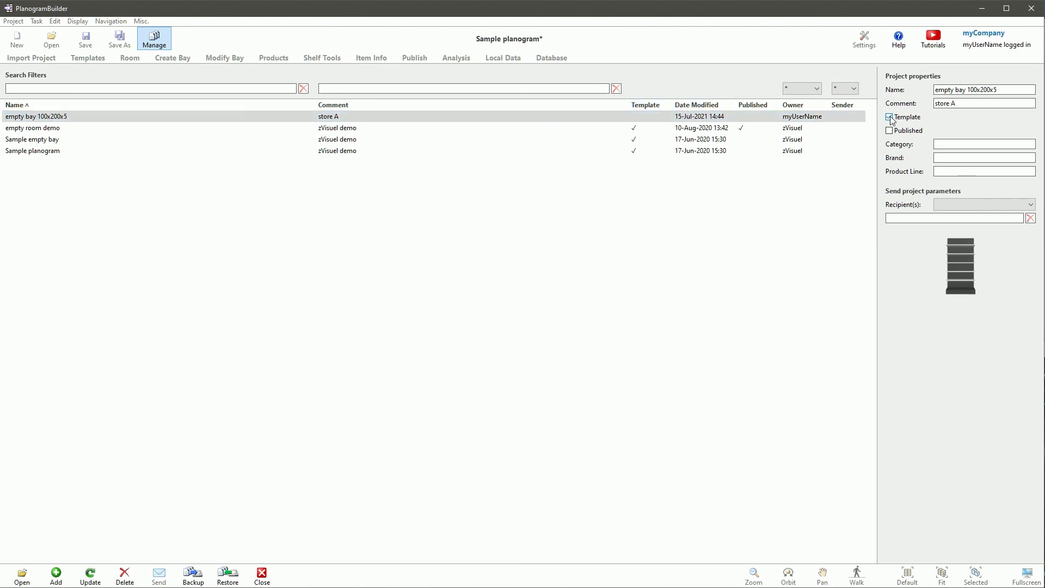
left_click(91, 576)
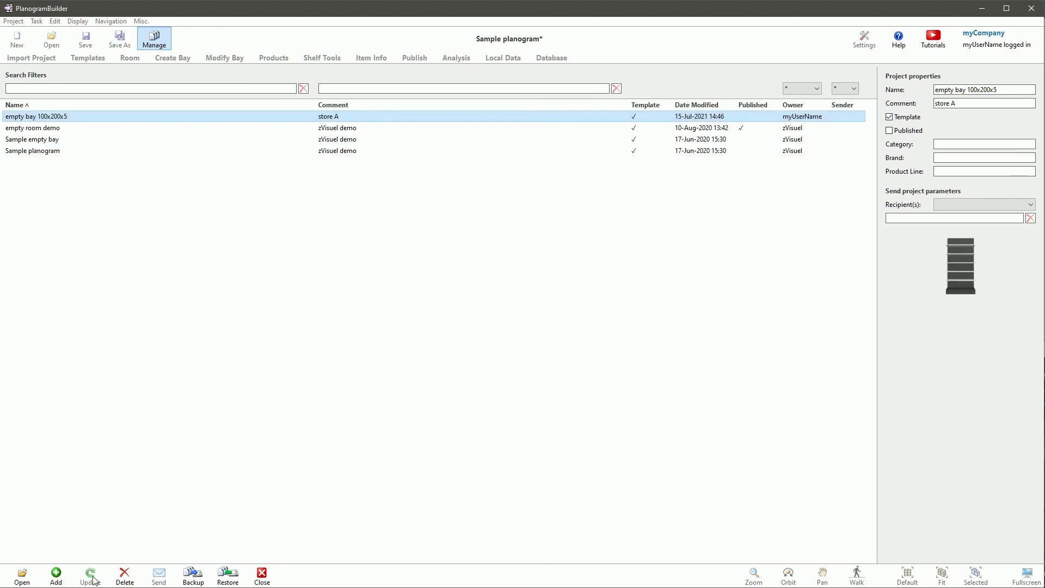
left_click(262, 575)
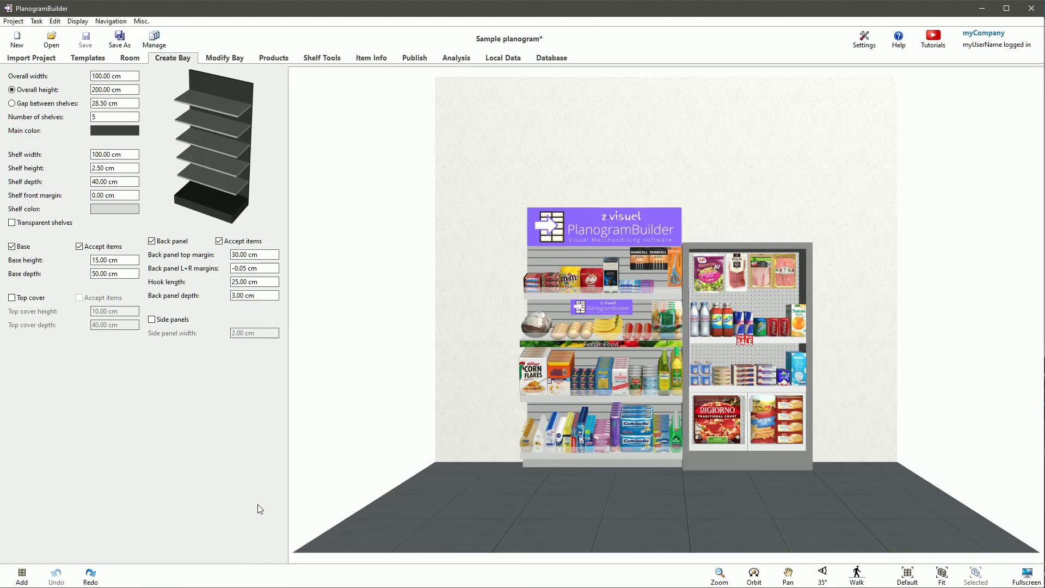
Place two copies of the empty bay 100x200x5 template right of the sample fixtures
left_click(96, 60)
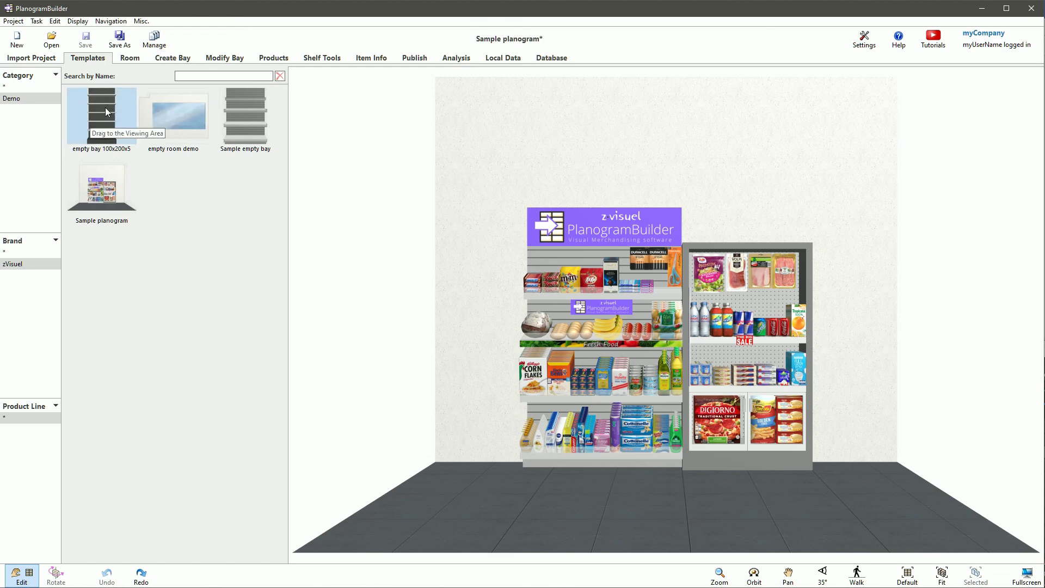
left_click_drag(106, 109, 872, 476)
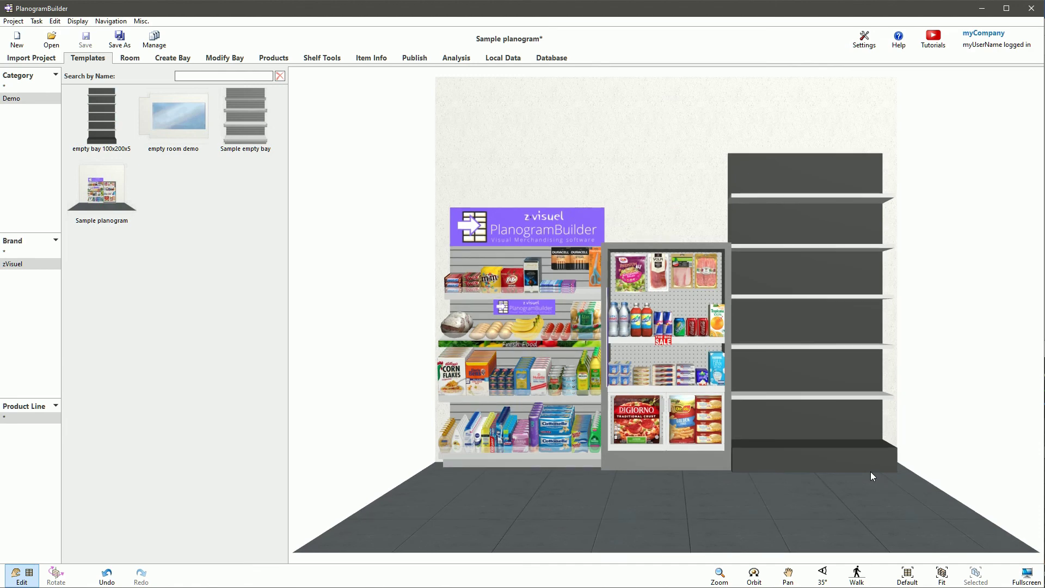
left_click_drag(100, 107, 409, 461)
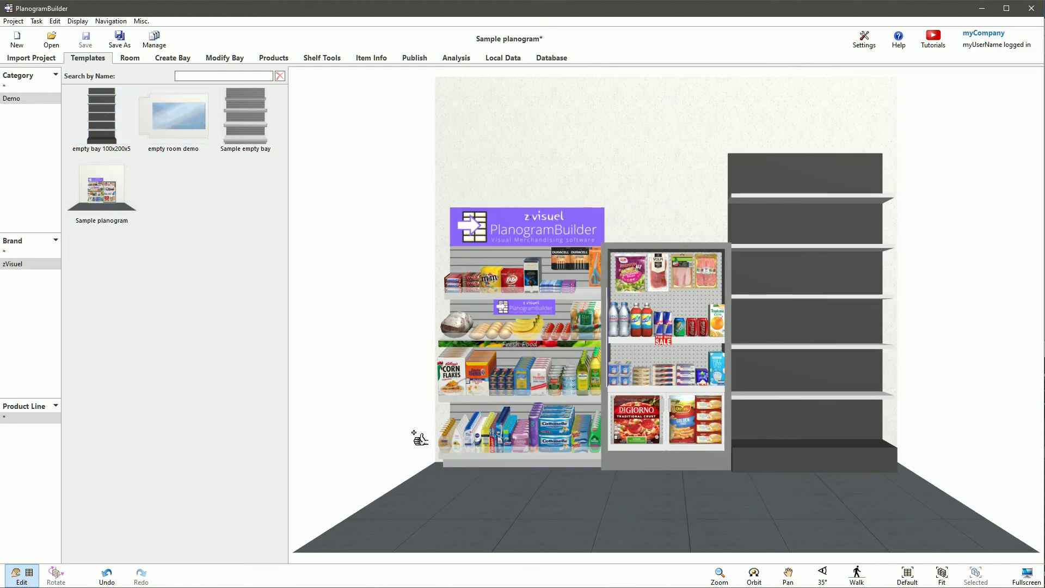